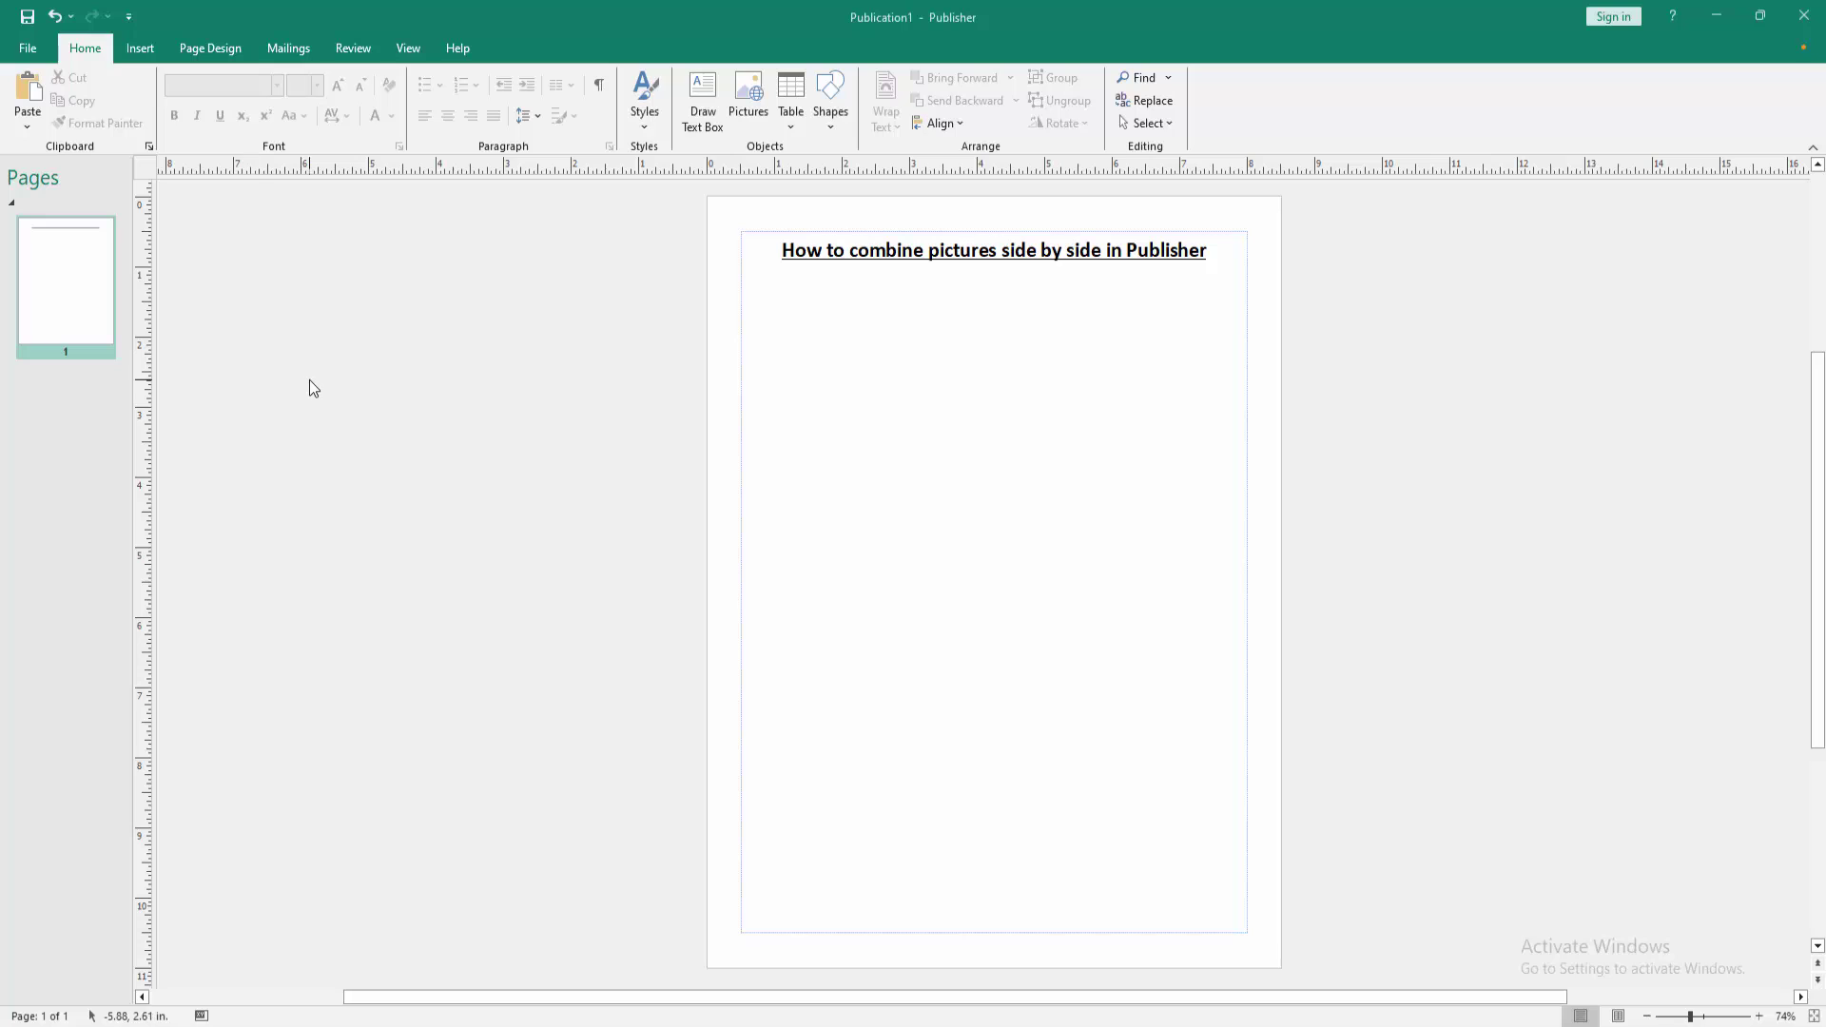
Insert the leaf photos IMG_5337, IMG_5342, IMG_5359 and IMG_5361 into the publication
left_click(142, 48)
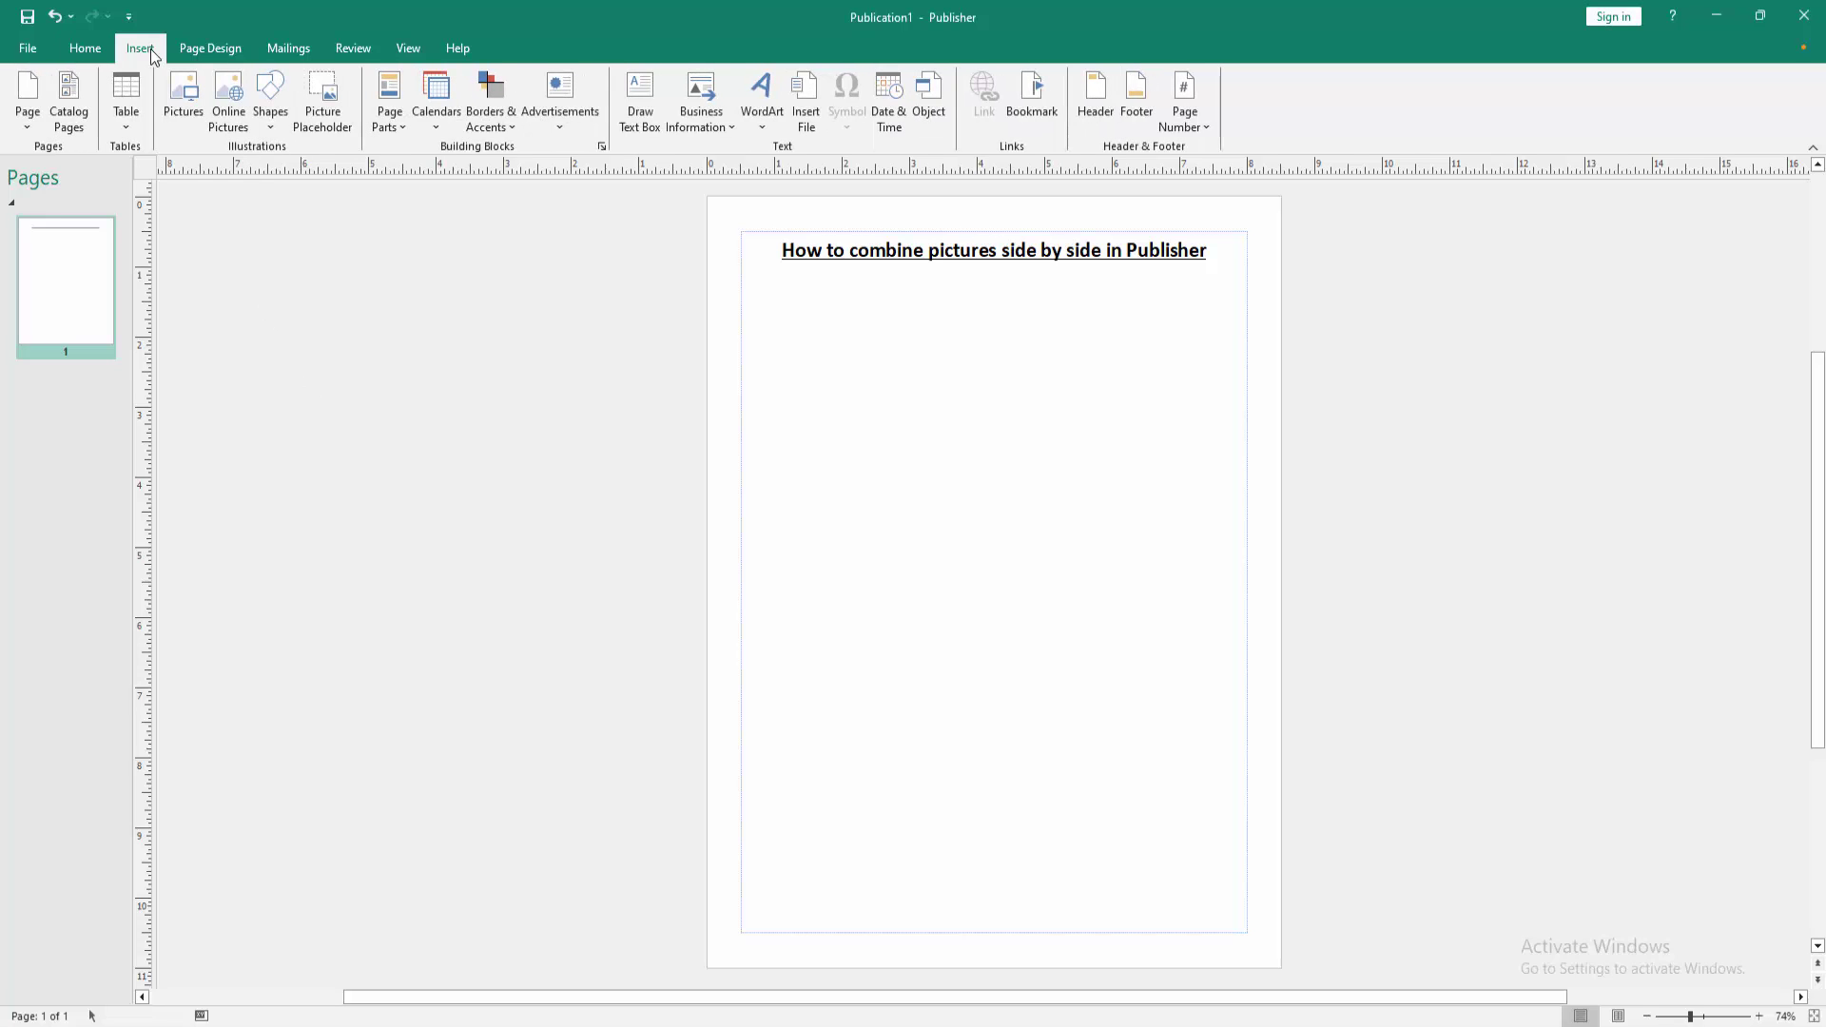
left_click(183, 100)
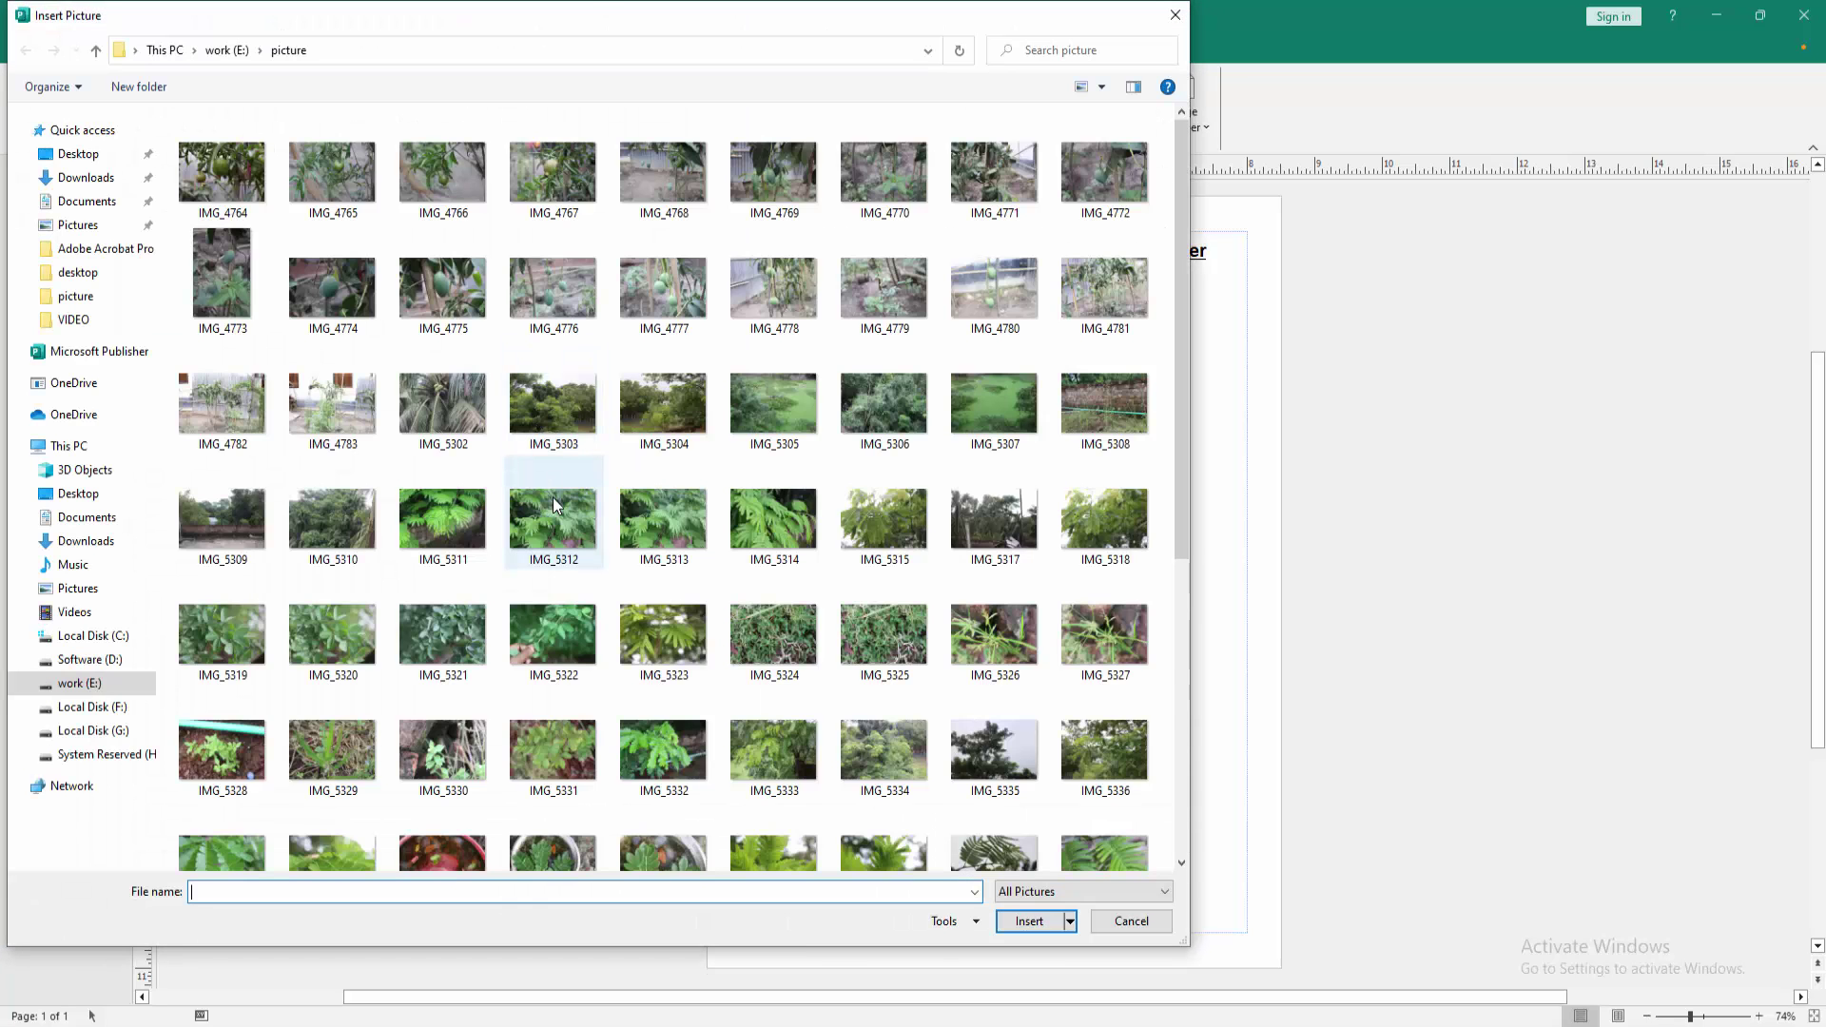
scroll(558, 513, "down", 5)
scroll(563, 529, "down", 3)
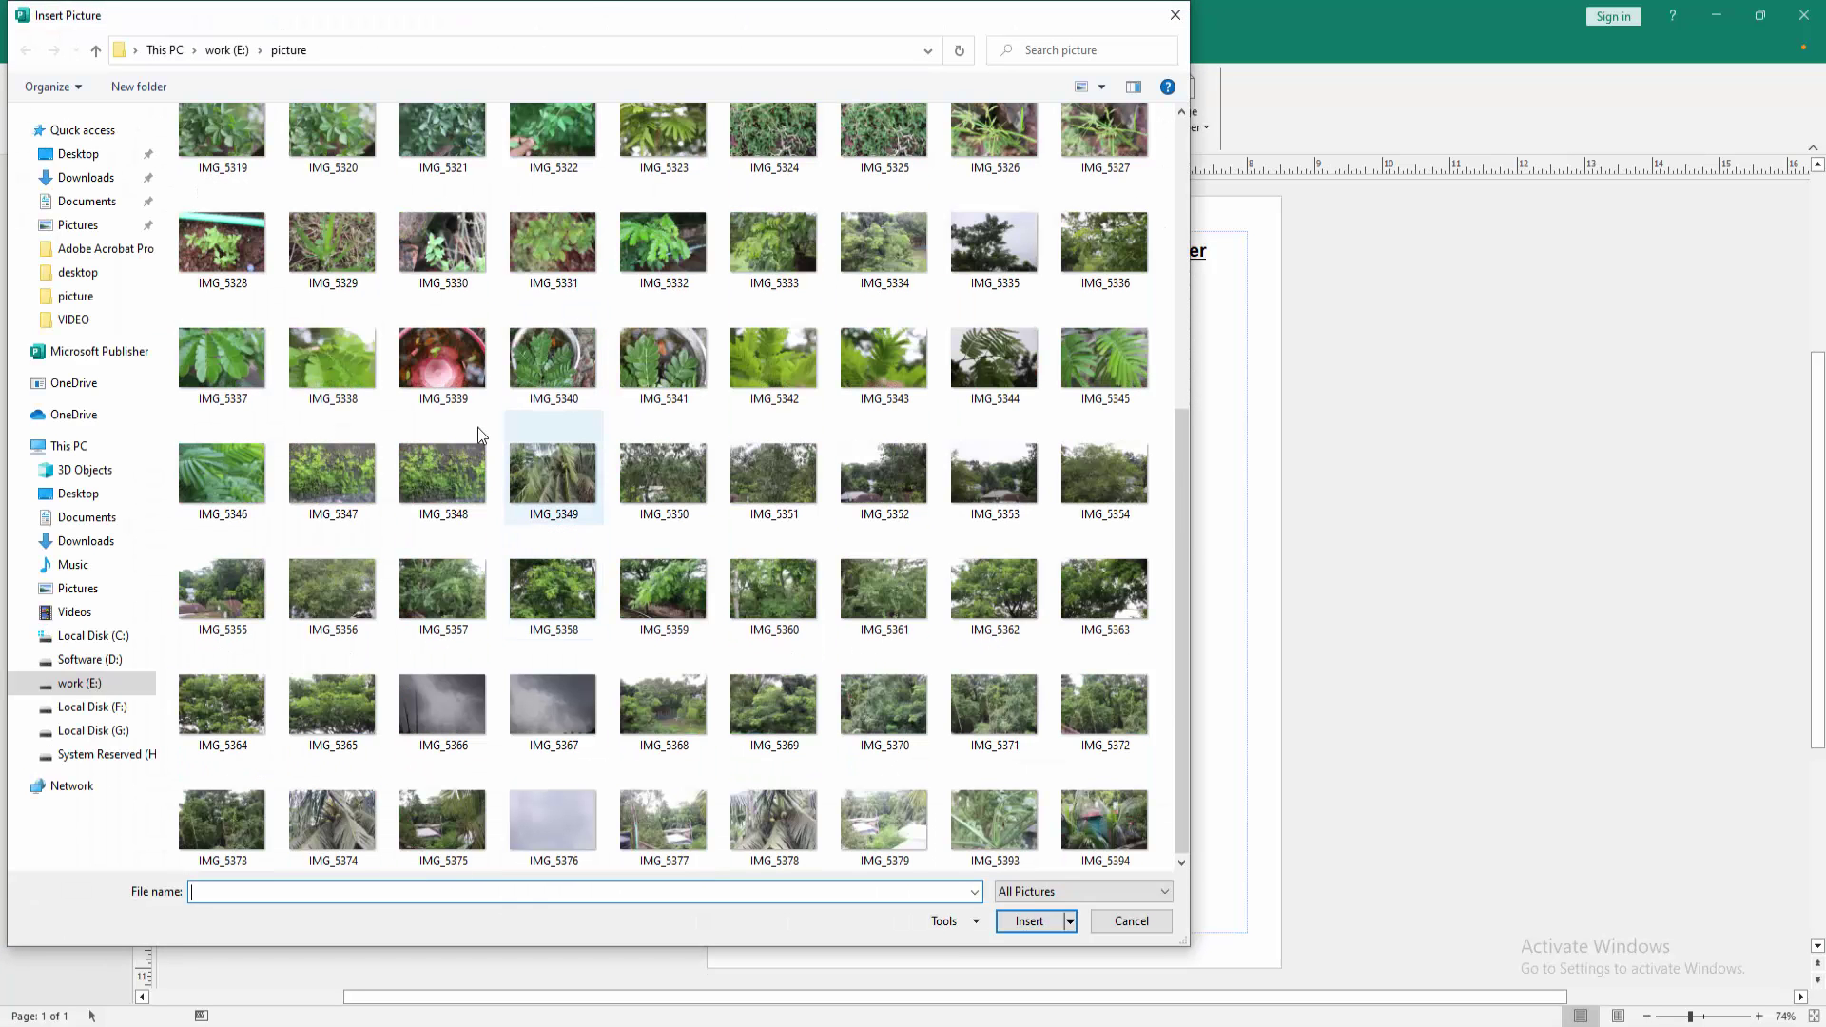
left_click(251, 361)
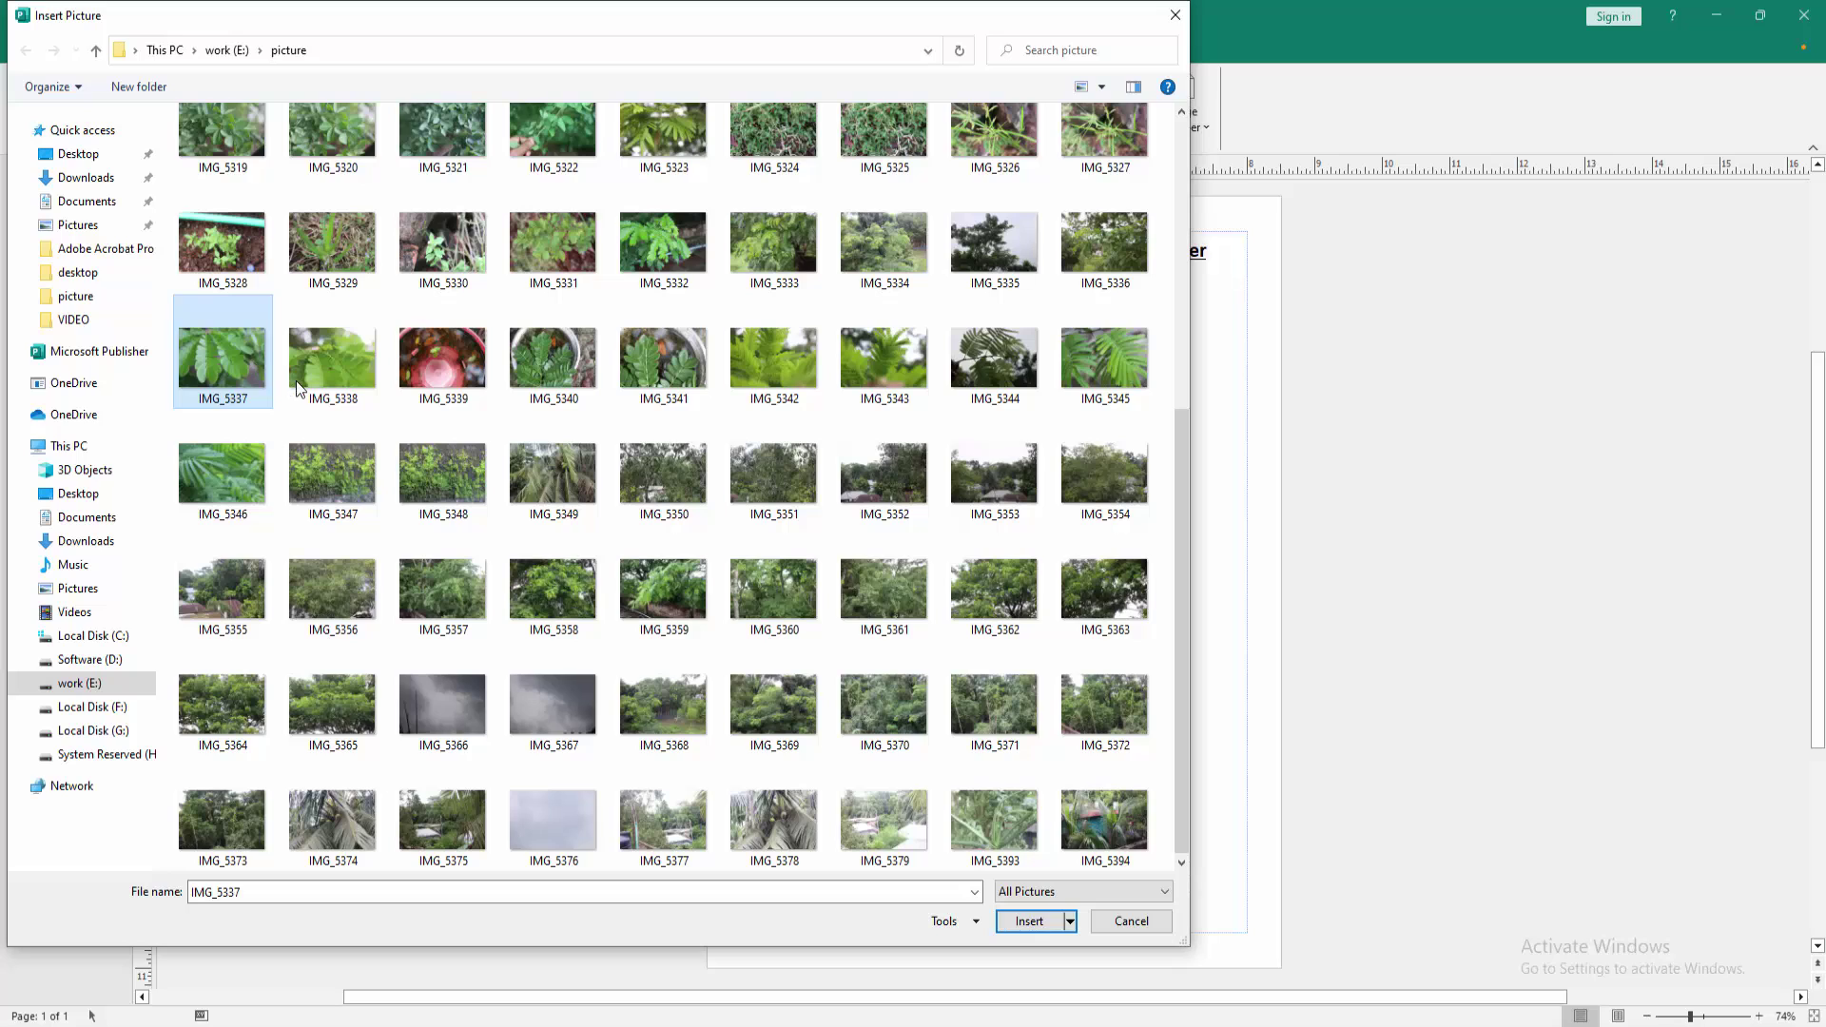
left_click(774, 359, "ctrl")
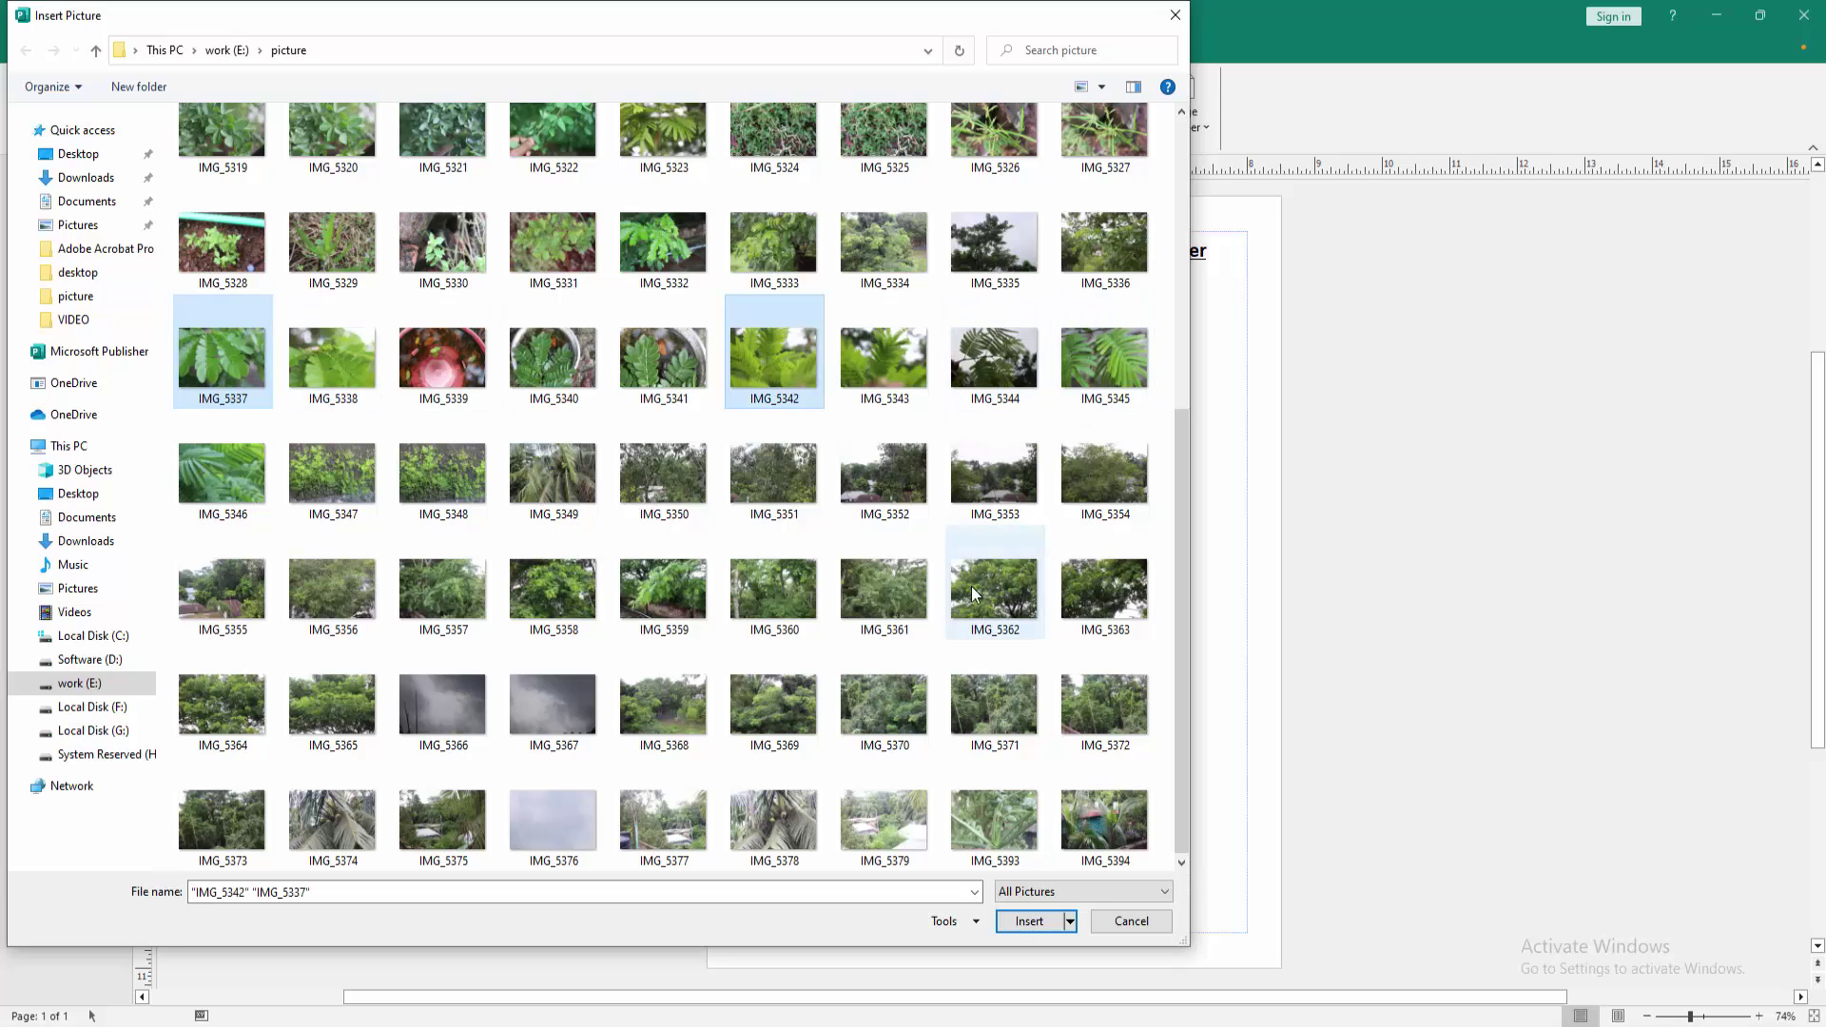
left_click(884, 590, "ctrl")
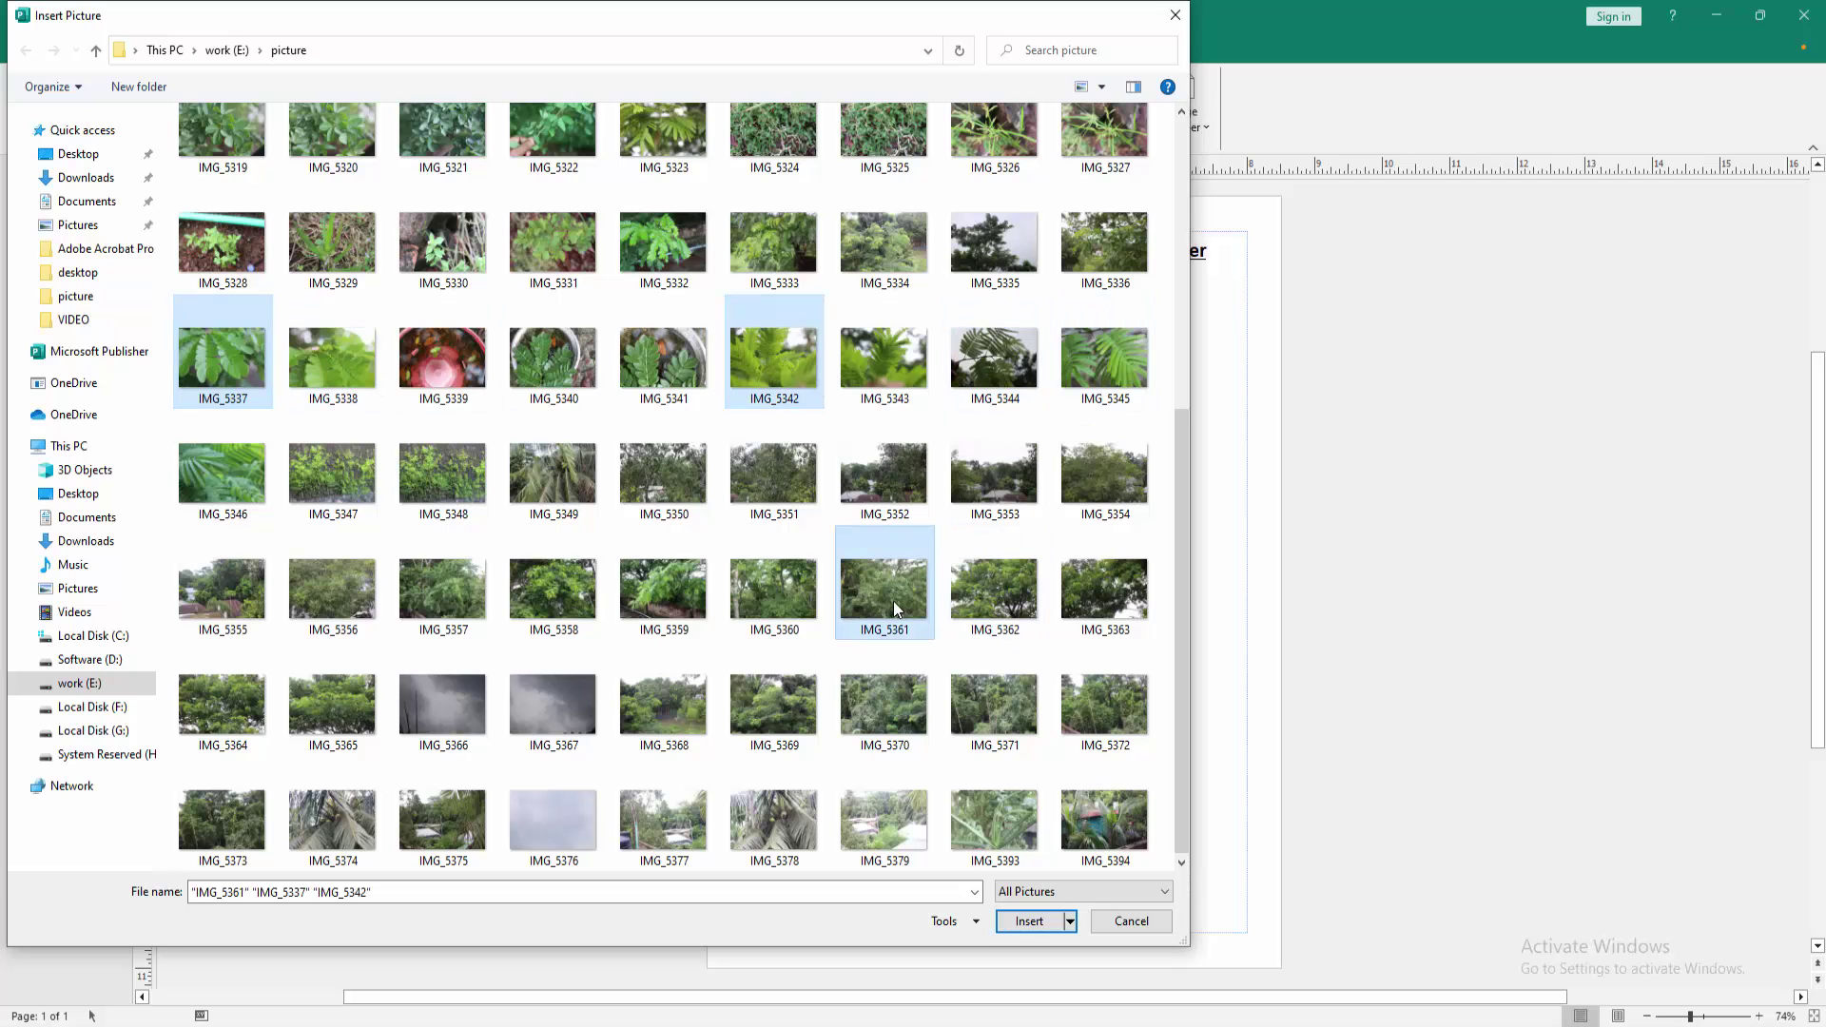
left_click(1026, 920)
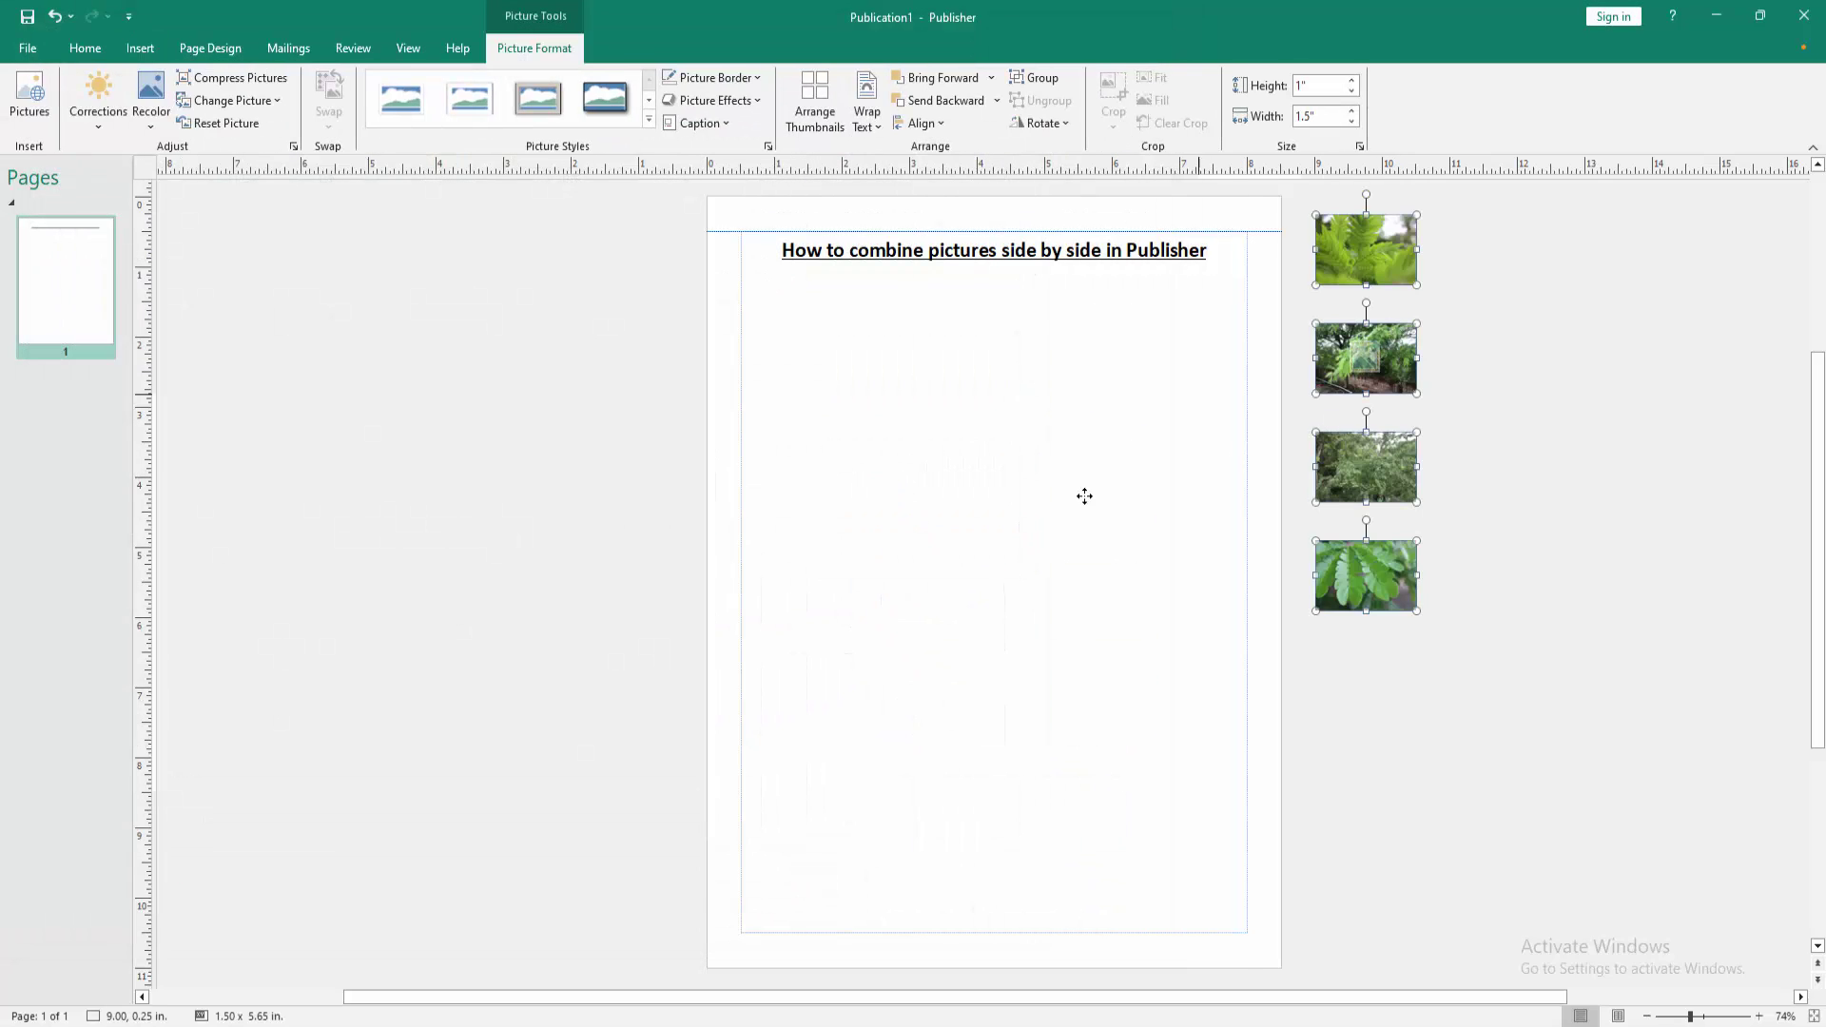
Drag the four photos onto the page and arrange them left to right beneath the title
left_click_drag(1365, 357, 858, 514)
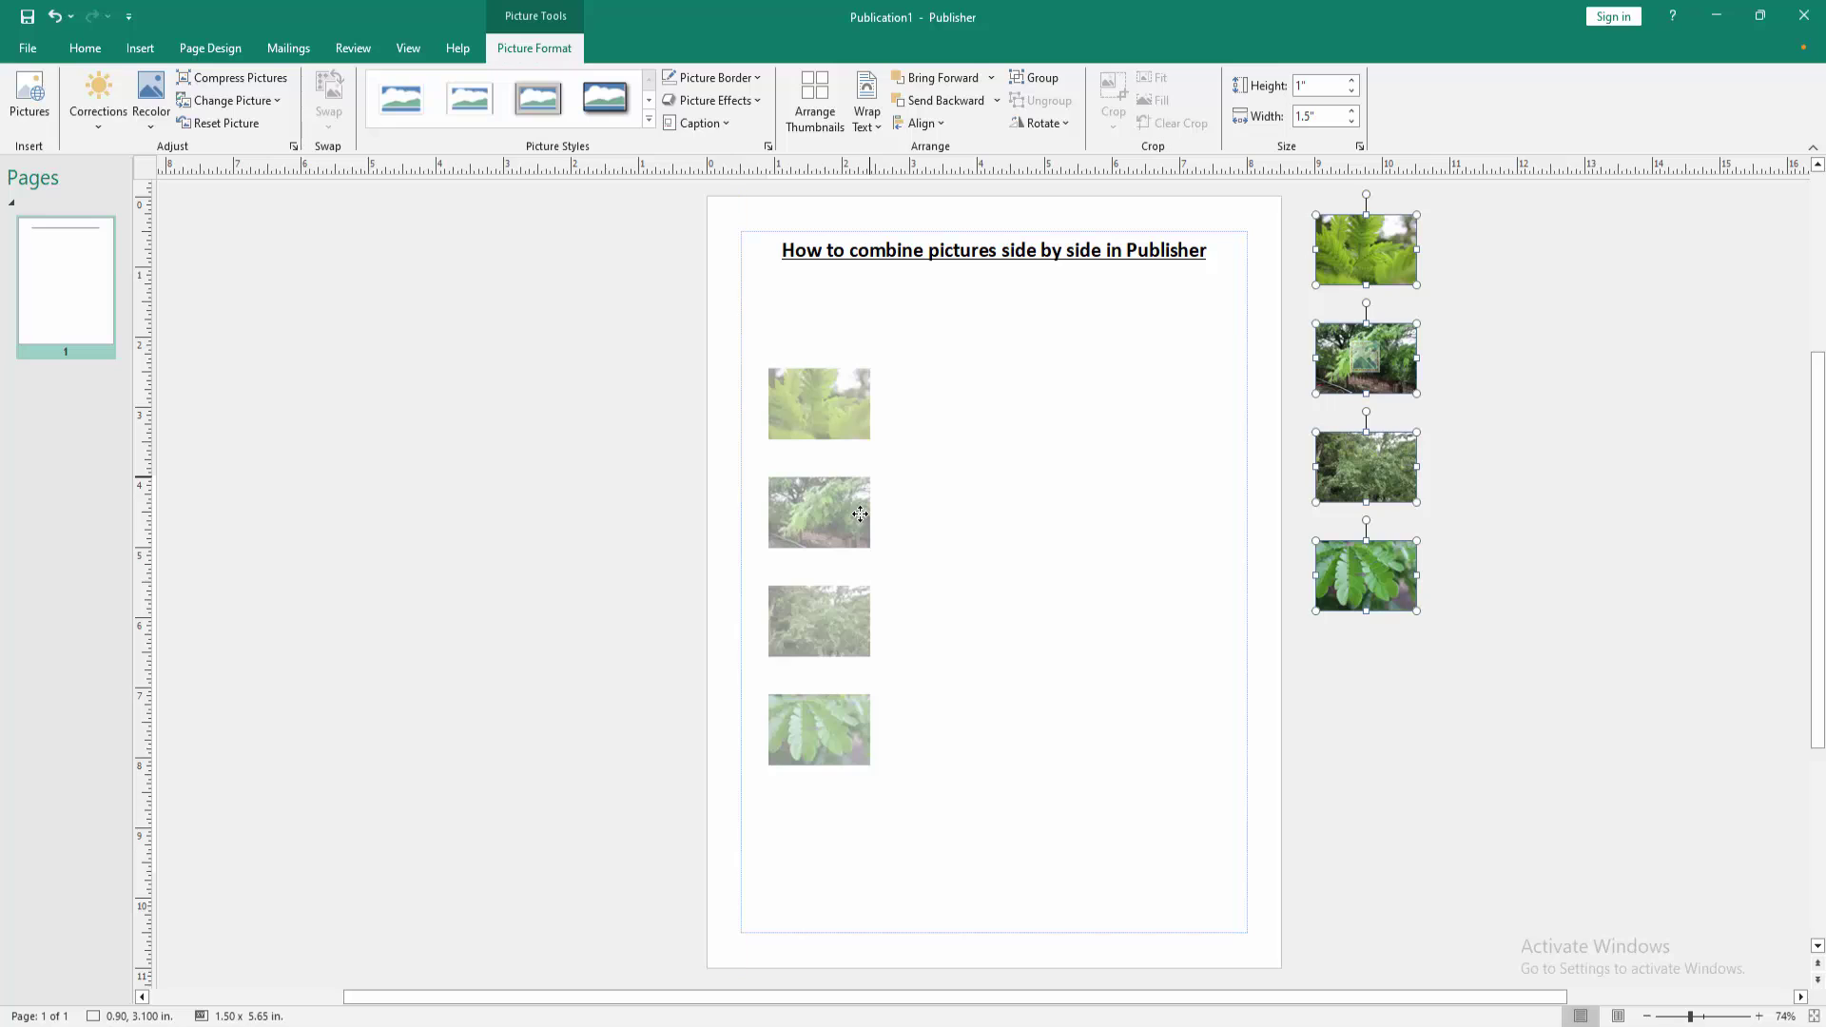
left_click(1010, 500)
mouse_move(821, 510)
left_mouse_down()
mouse_move(969, 404)
mouse_move(945, 407)
left_mouse_up()
left_click_drag(817, 619, 1058, 404)
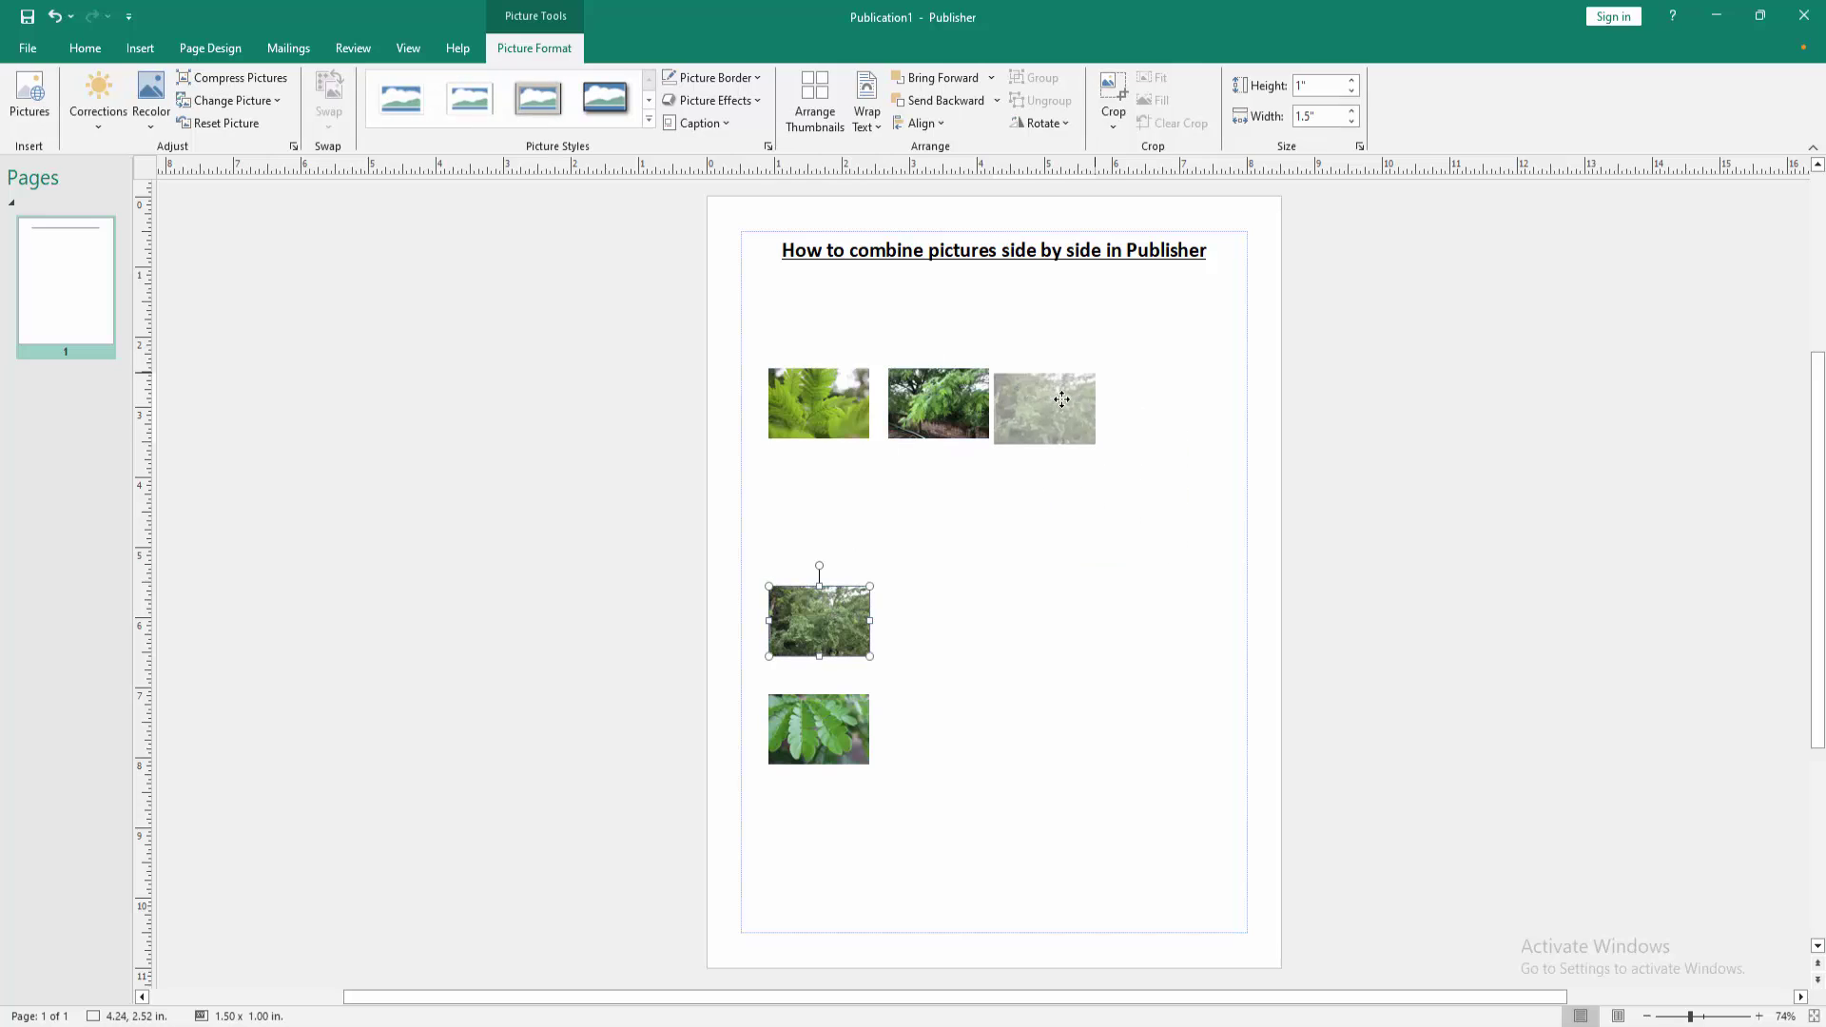
left_click_drag(816, 728, 1199, 385)
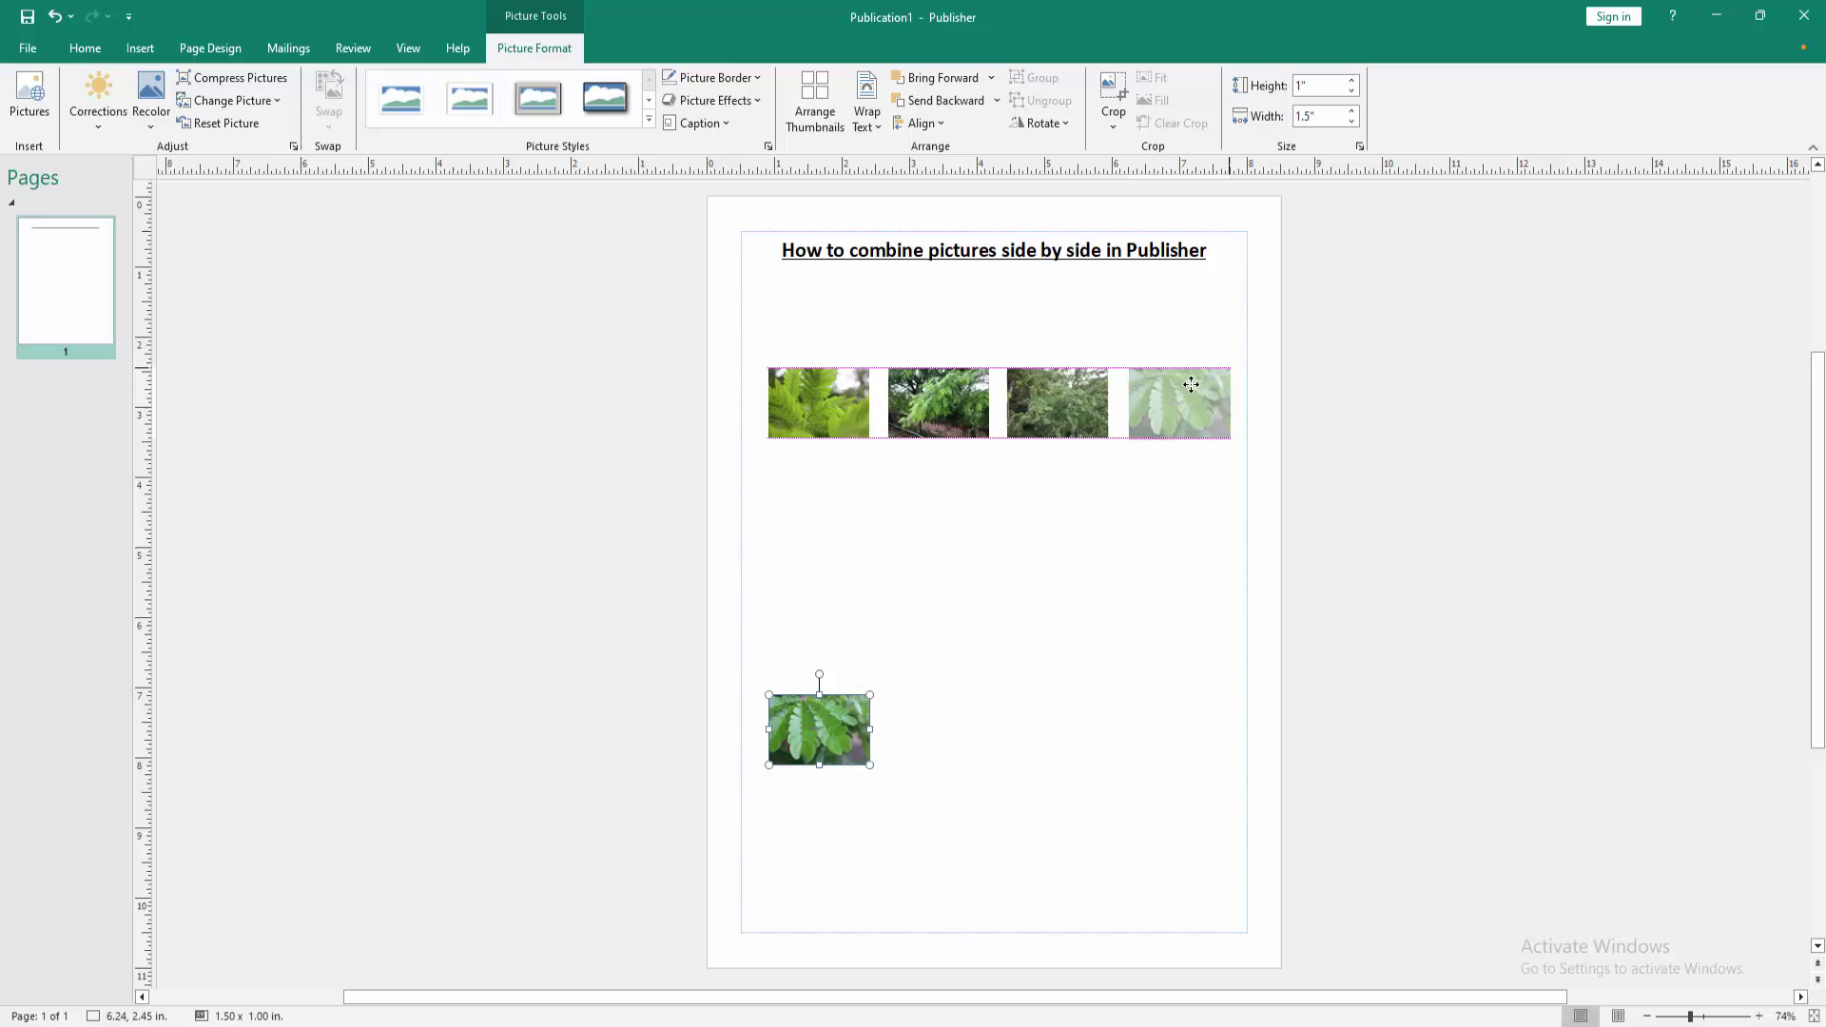
left_click_drag(1199, 386, 1187, 404)
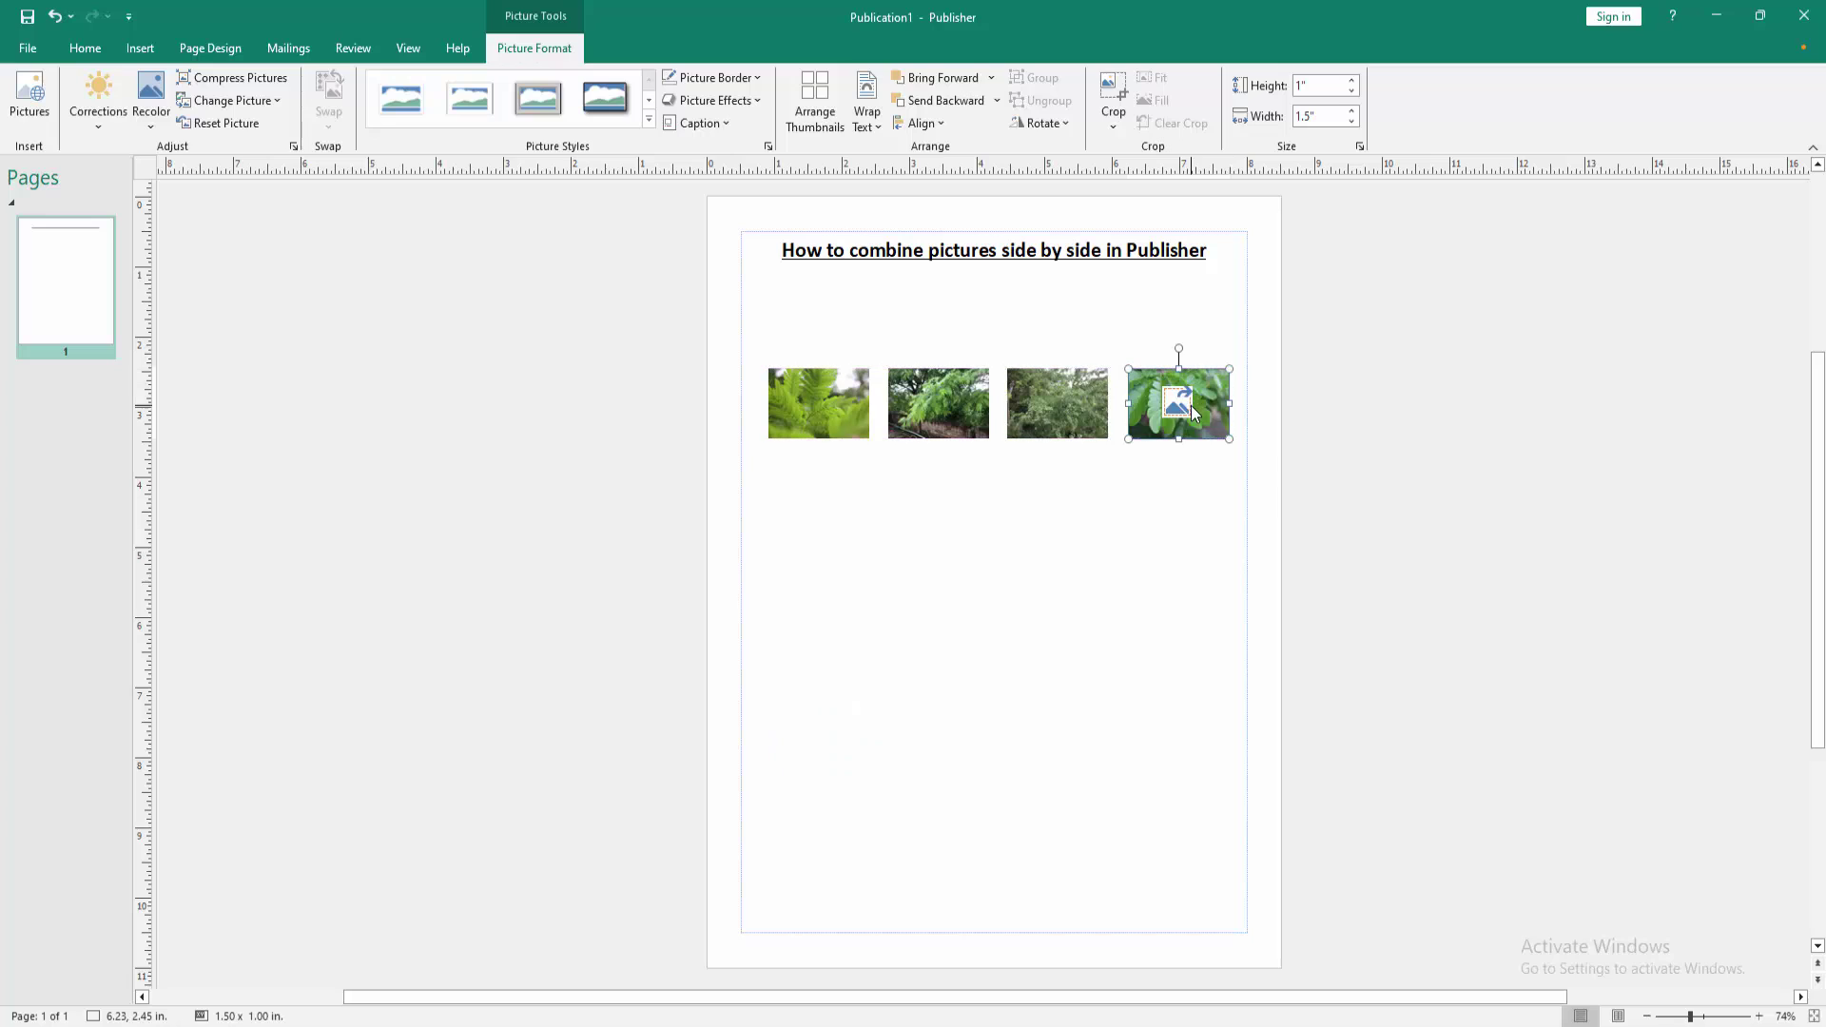
Select all four leaf photos and group them into a single object
left_click(1055, 403, "ctrl")
left_click(937, 405, "ctrl")
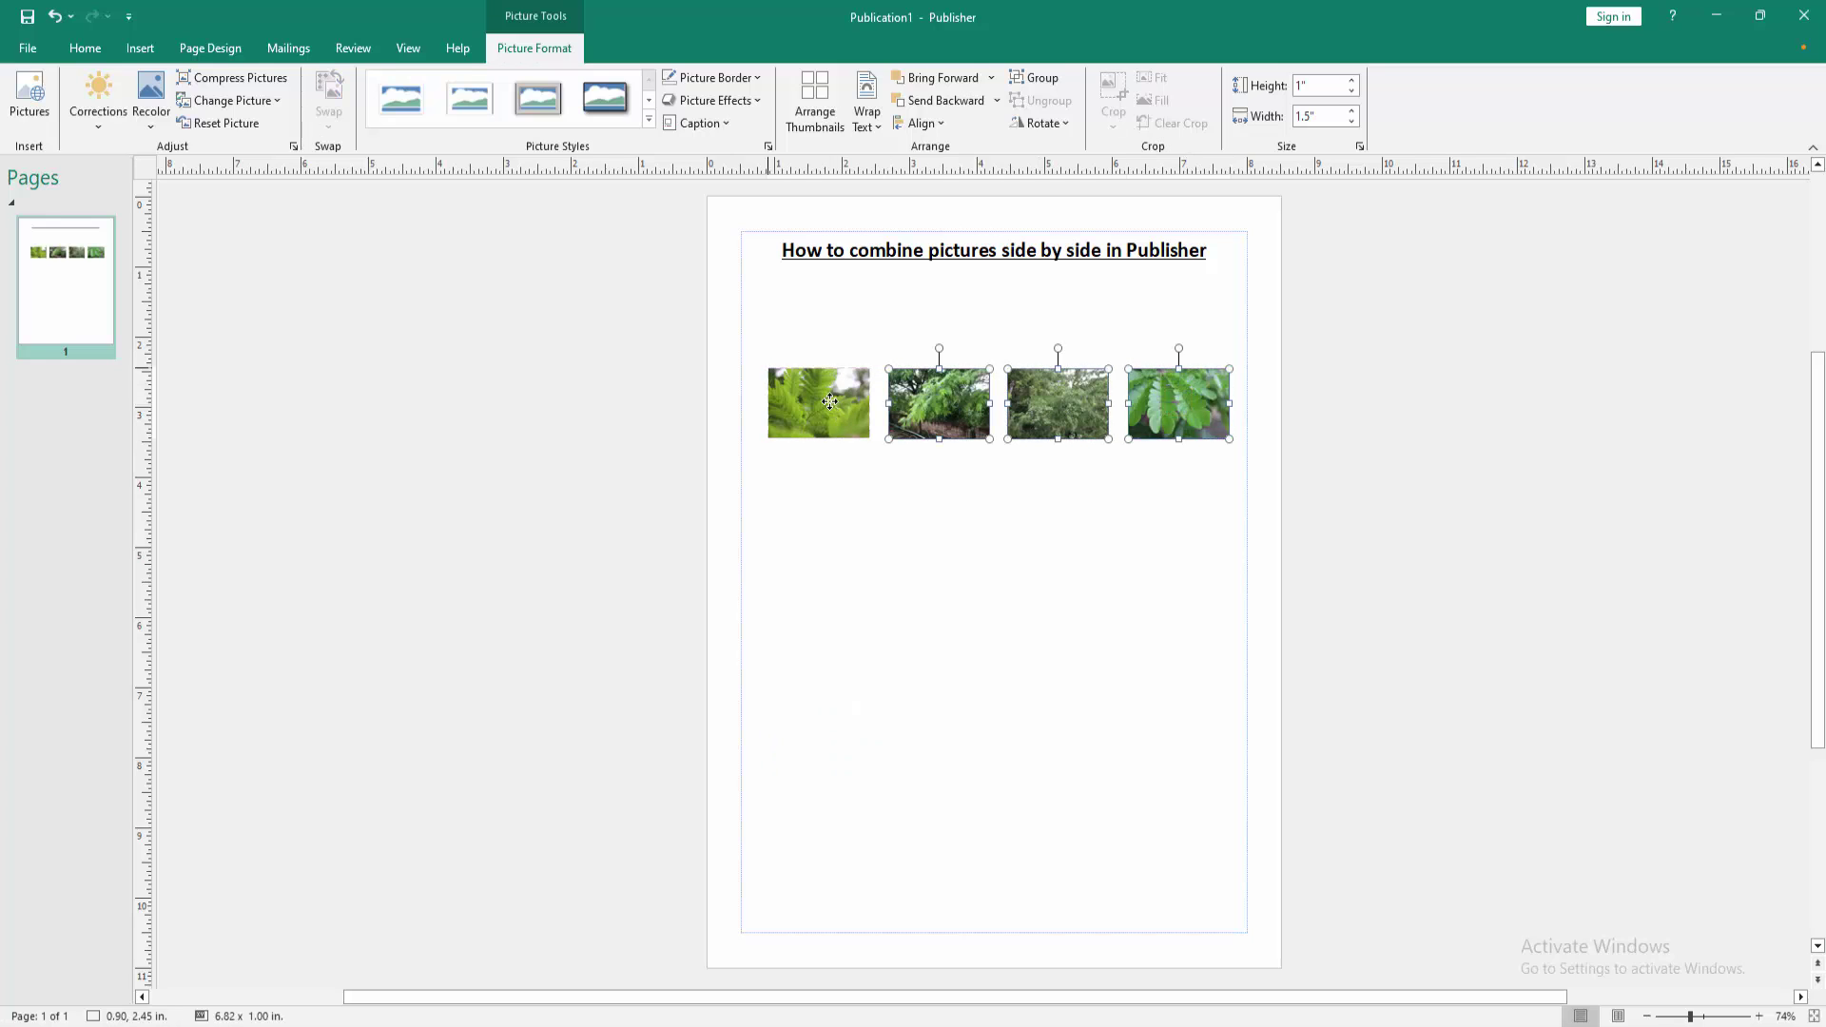
left_click(818, 404, "ctrl")
left_click(1041, 77)
Move the grouped photo row slightly lower and confirm it selects as one object
left_click(1026, 528)
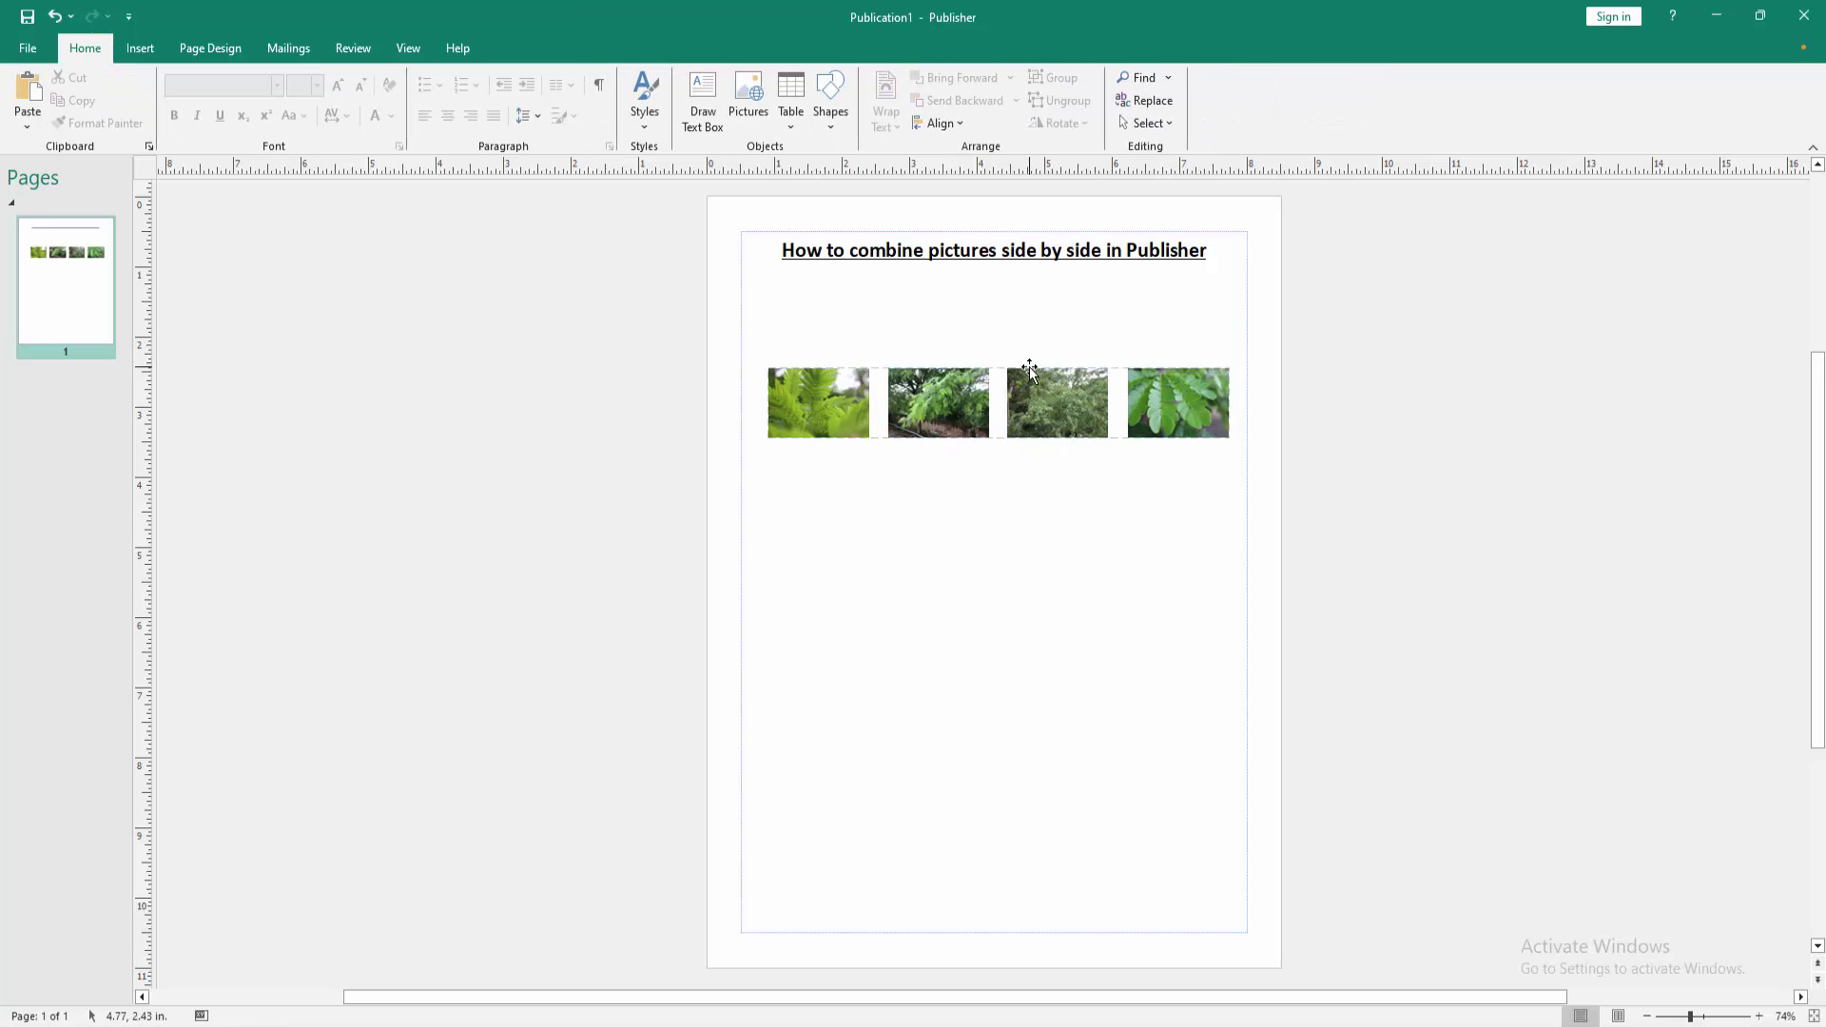
left_click_drag(1028, 404, 1029, 485)
left_click(992, 607)
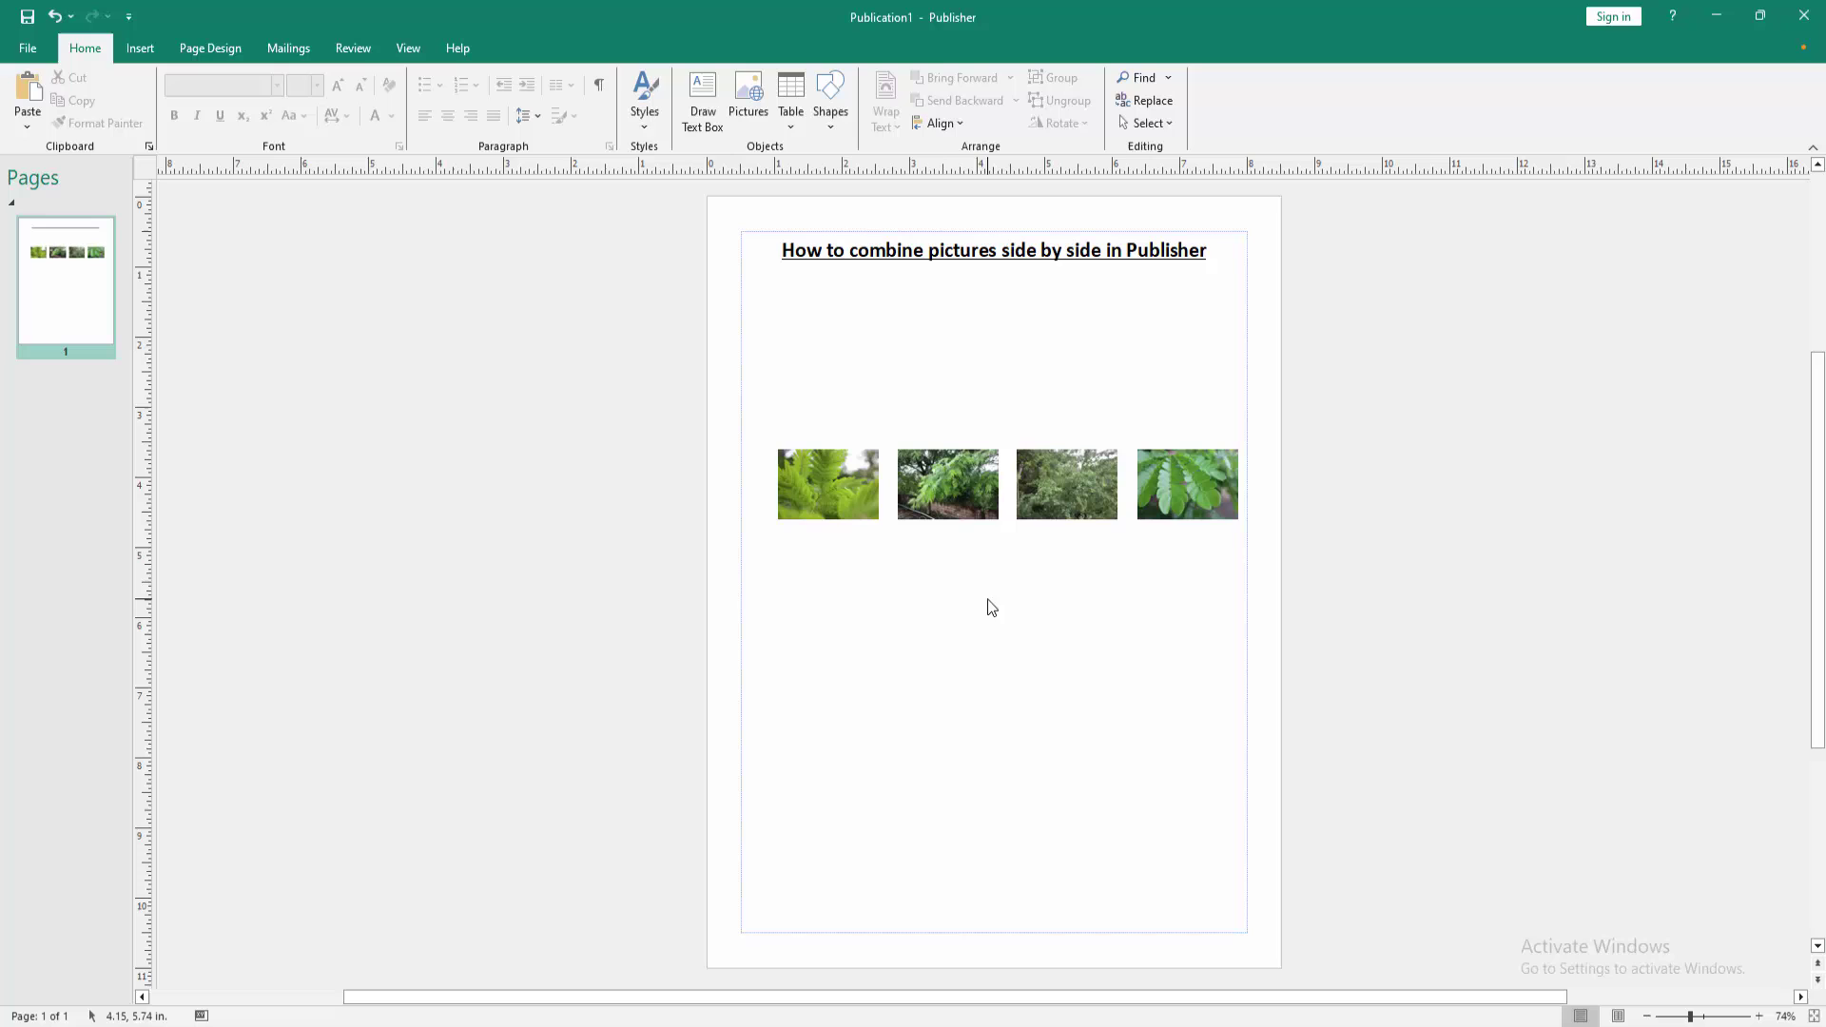
left_click(996, 492)
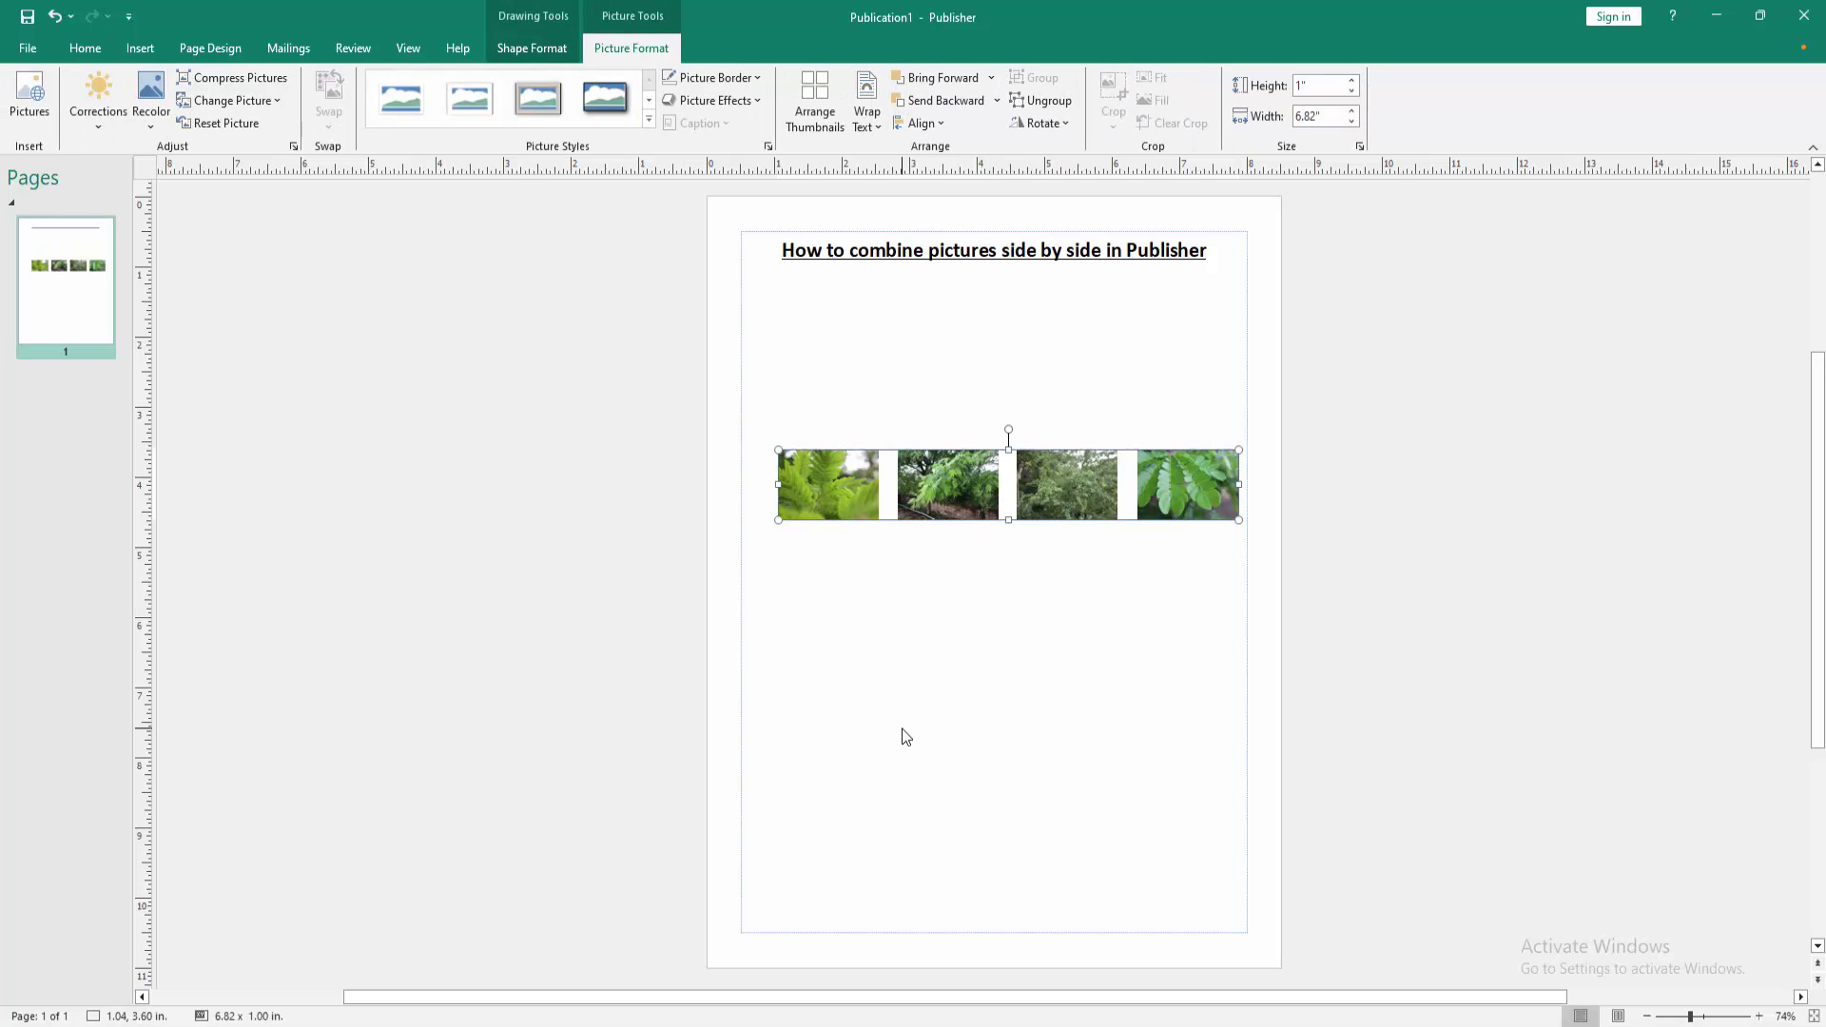